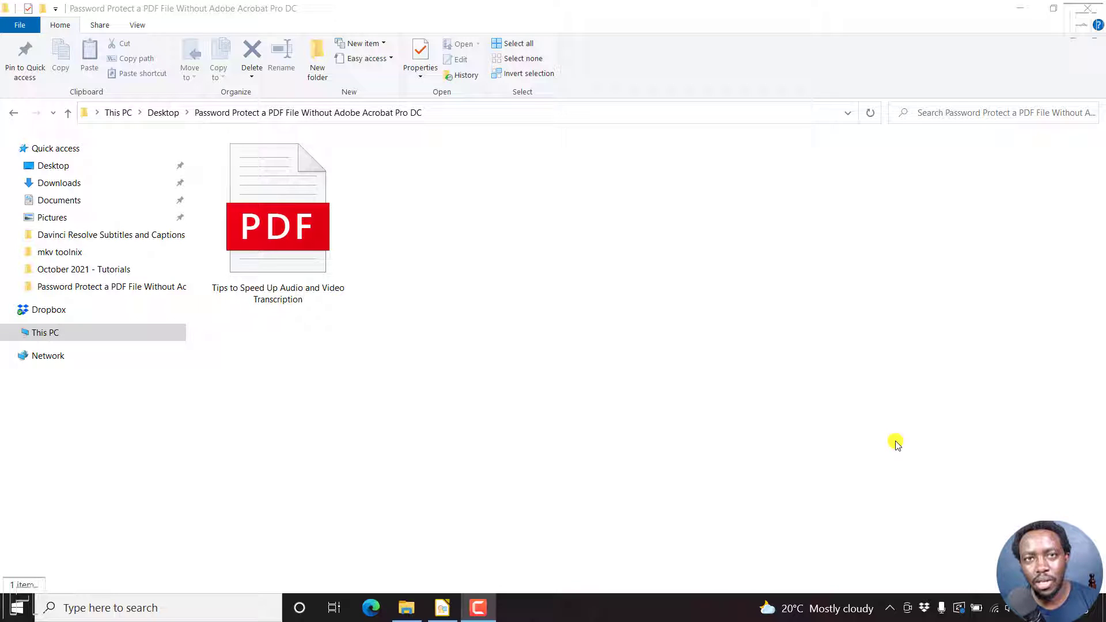
# Step: Open the transcription-tips PDF in Edge and select its title, then clear the selection
pyautogui.doubleClick(287, 242)
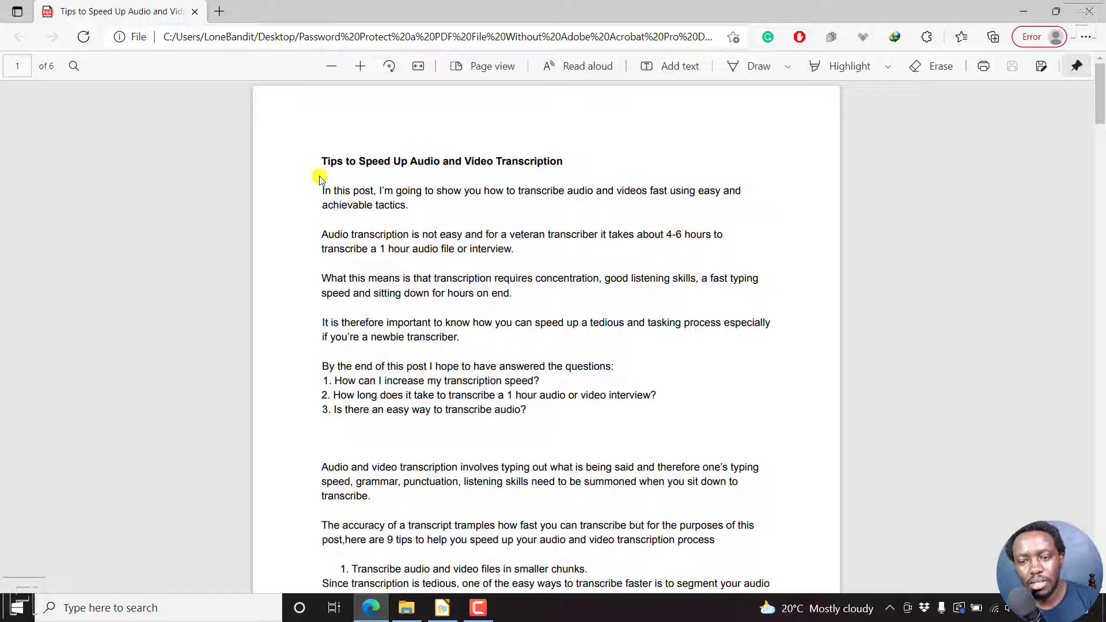
pyautogui.moveTo(321, 156); pyautogui.dragTo(614, 166)
pyautogui.click(332, 395)
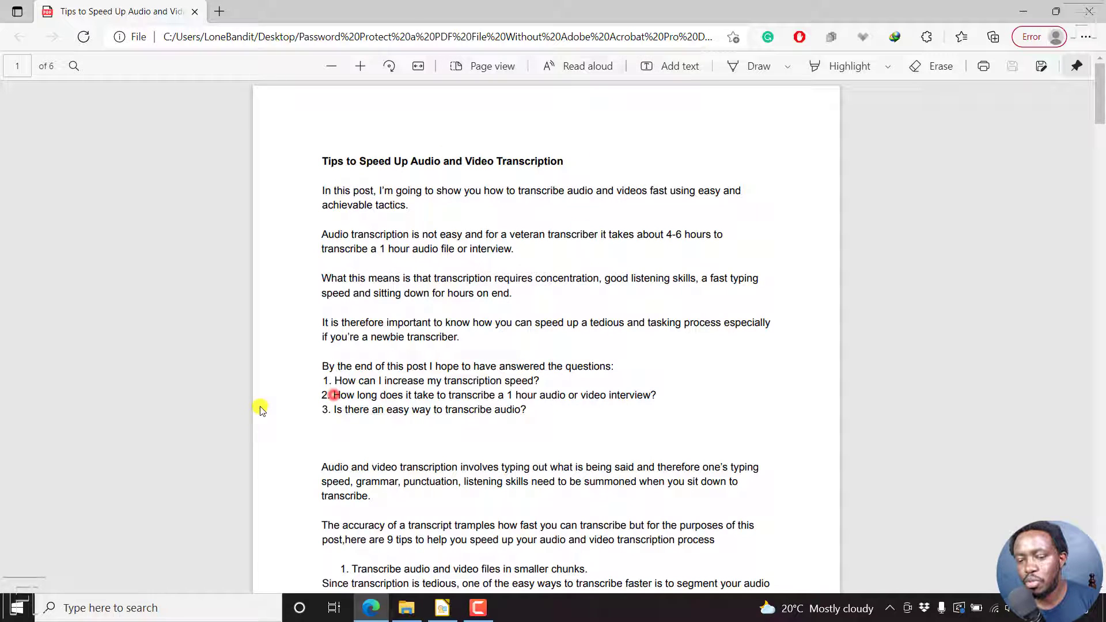
# Step: Select the intro sentence and first two questions, view highlight colours, then dismiss without highlighting
pyautogui.moveTo(319, 365); pyautogui.dragTo(670, 391)
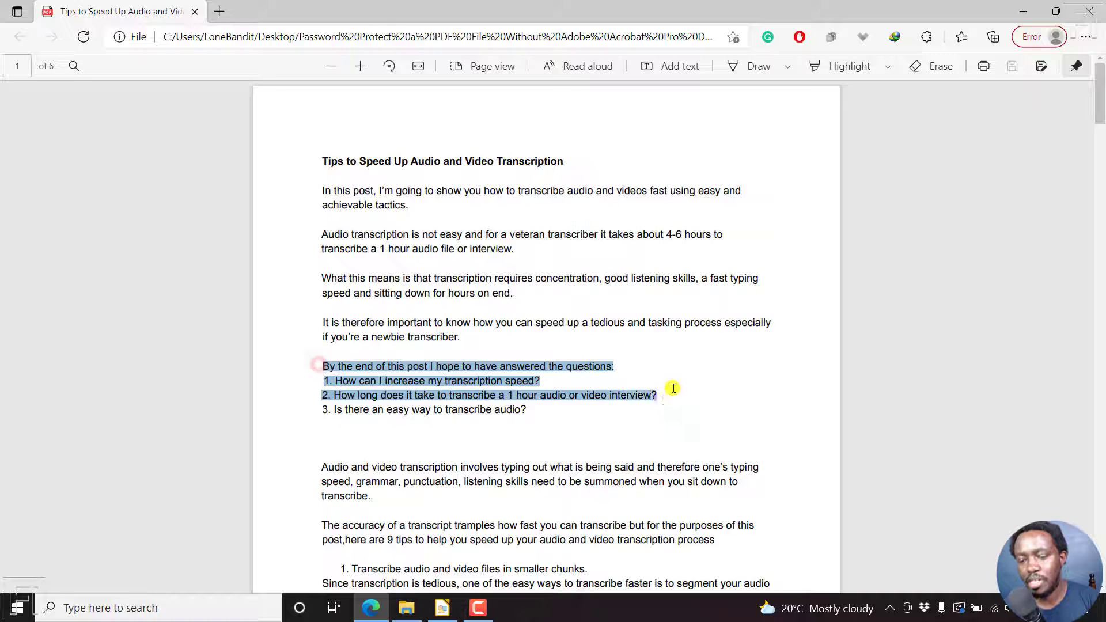
pyautogui.rightClick(670, 447)
pyautogui.click(766, 367)
pyautogui.click(814, 279)
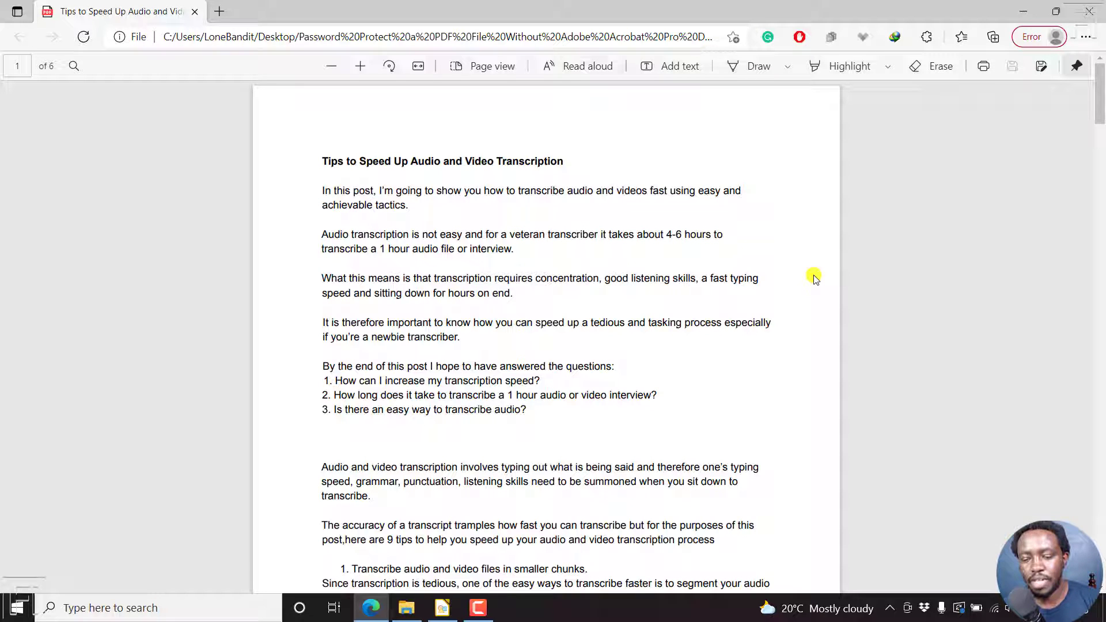
# Step: Check the blank Untitled 1 drawing, then close the Edge PDF viewer
pyautogui.click(443, 609)
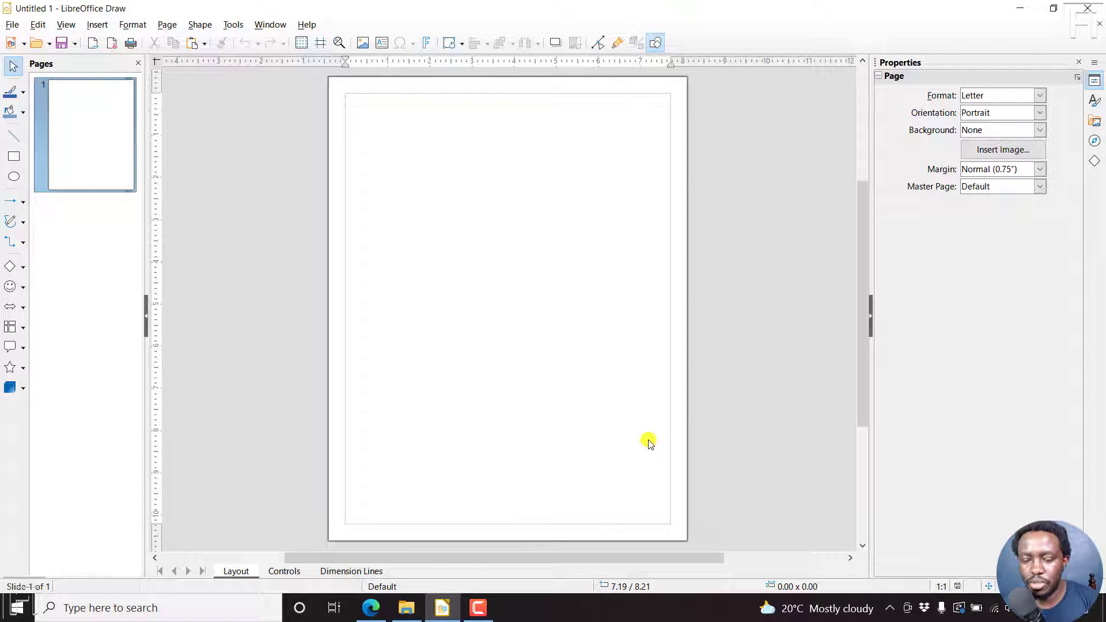
pyautogui.click(371, 608)
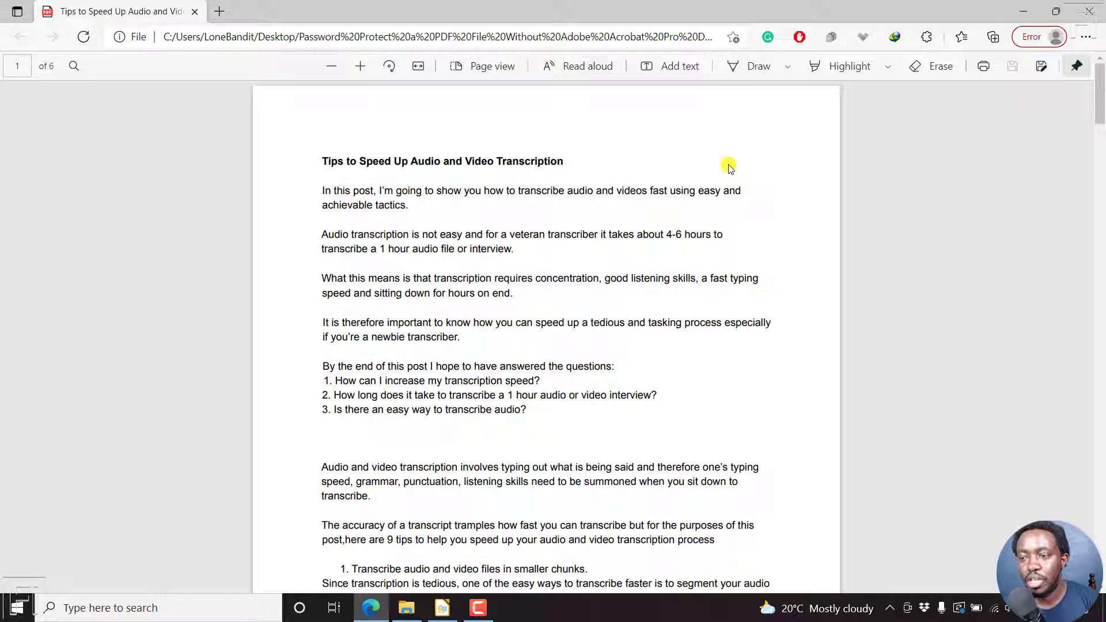
pyautogui.click(1088, 12)
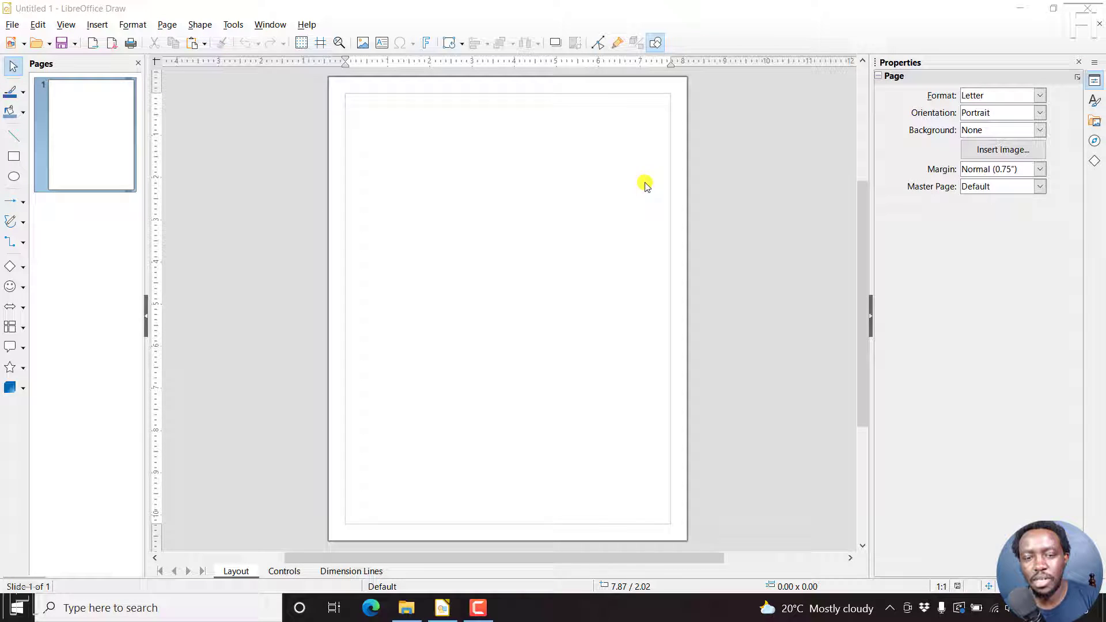
# Step: Open 'Tips to Speed Up Audio and Video Transcription' PDF in Draw via File > Open
pyautogui.click(12, 25)
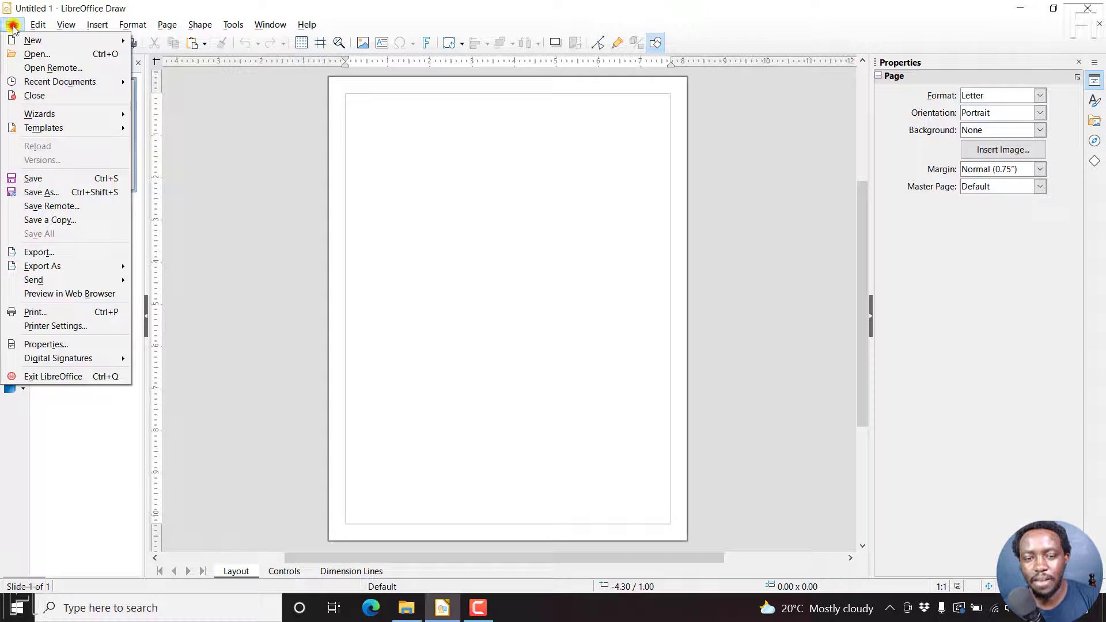
pyautogui.click(31, 56)
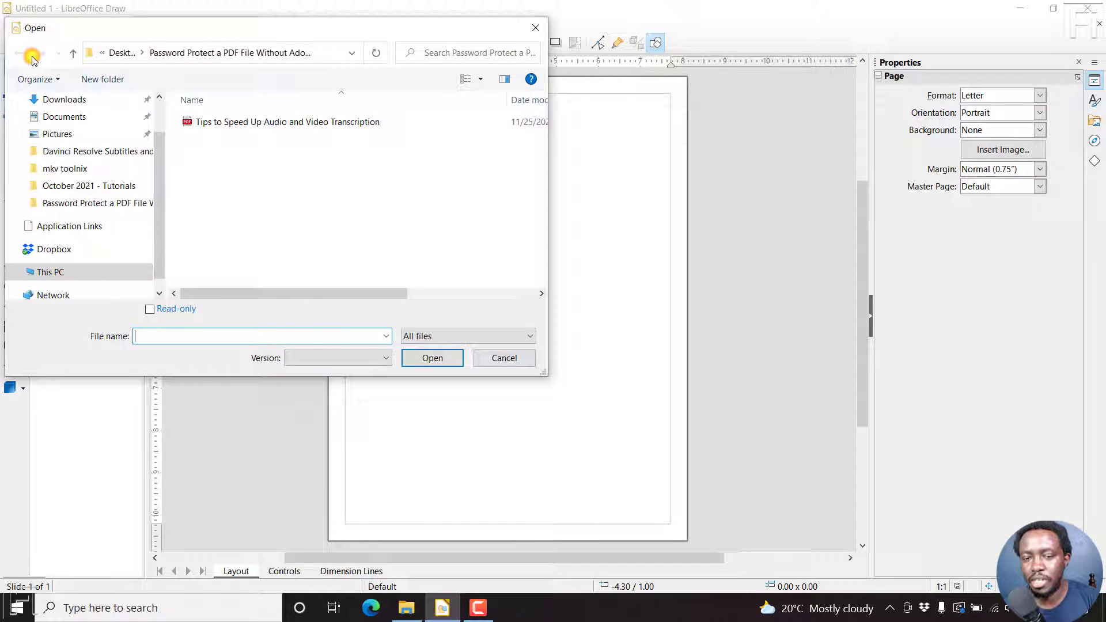
pyautogui.click(239, 122)
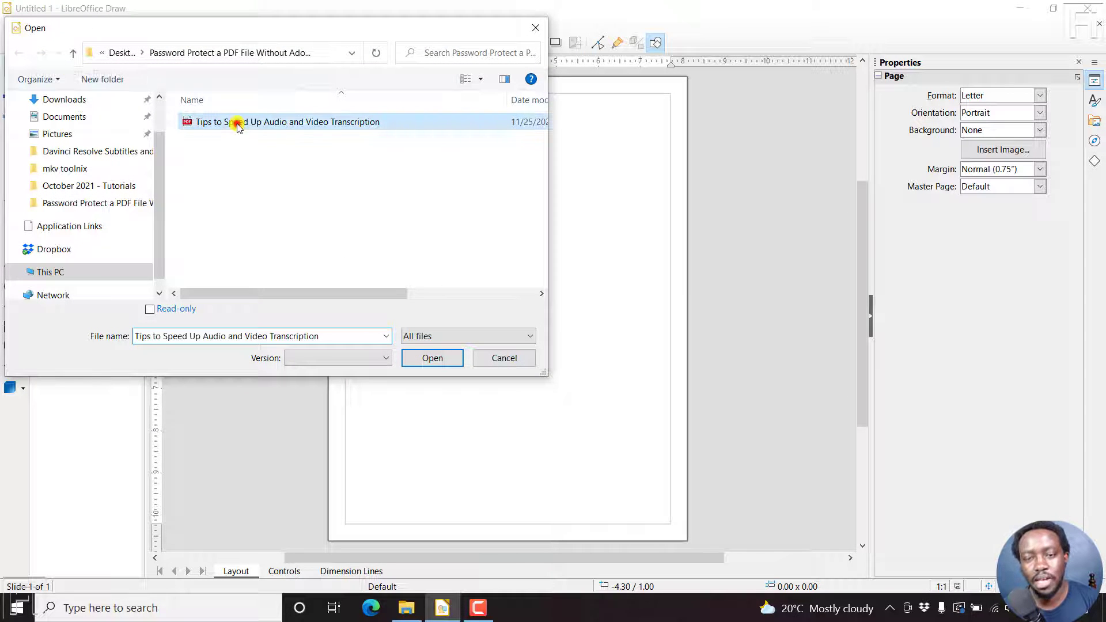
pyautogui.click(431, 358)
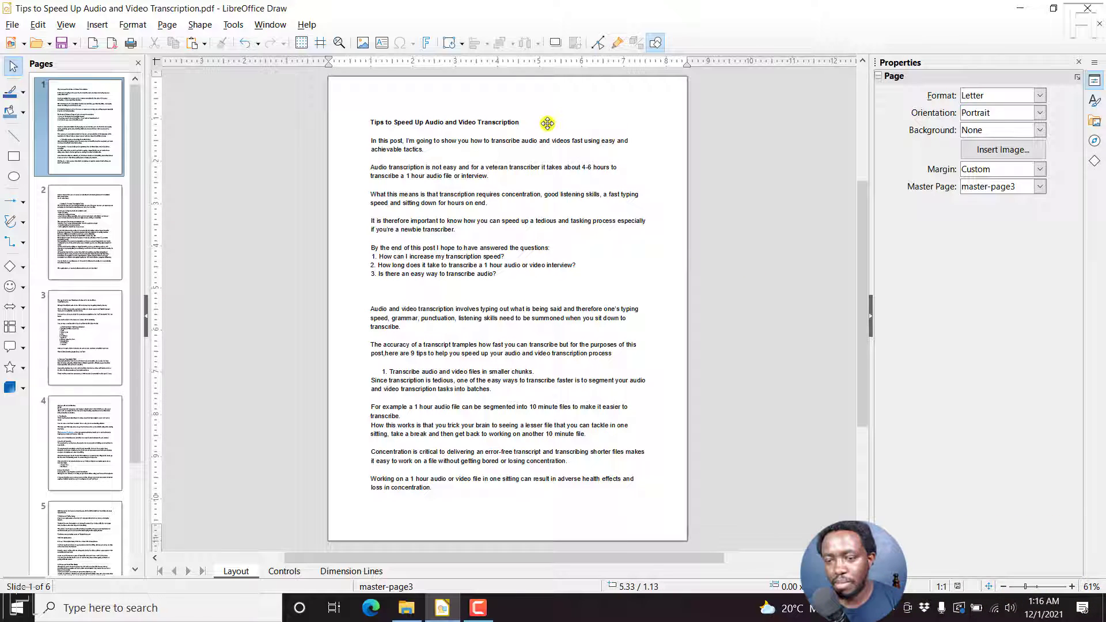
# Step: Zoom in to about 110% on page 1's title area
pyautogui.click(1073, 586)
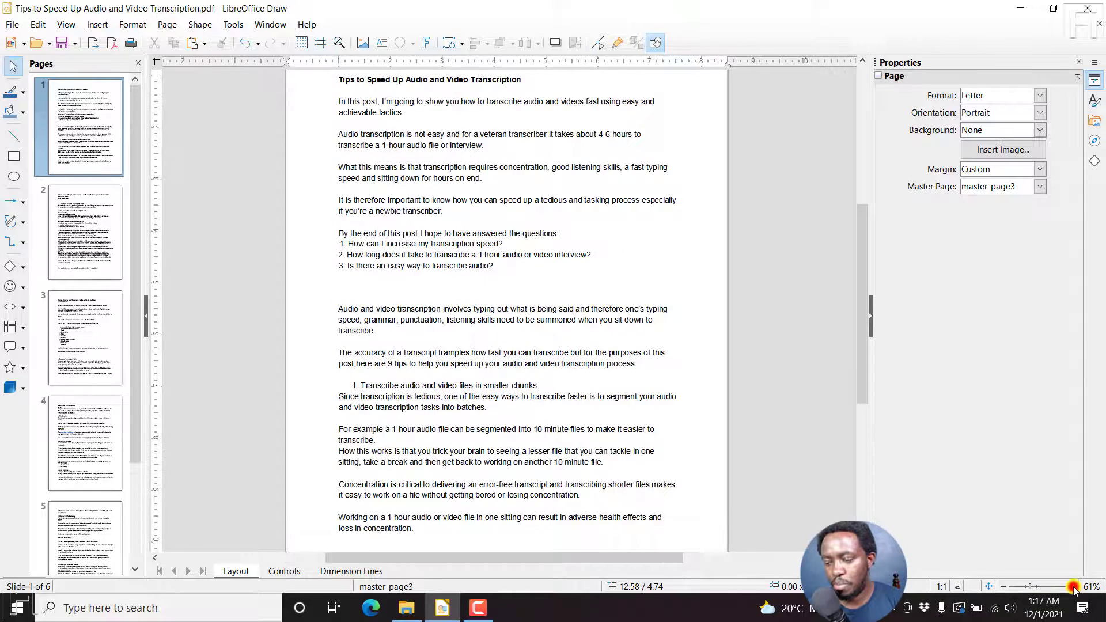
pyautogui.click(1072, 586)
pyautogui.click(1073, 587)
pyautogui.click(1073, 586)
pyautogui.click(1073, 587)
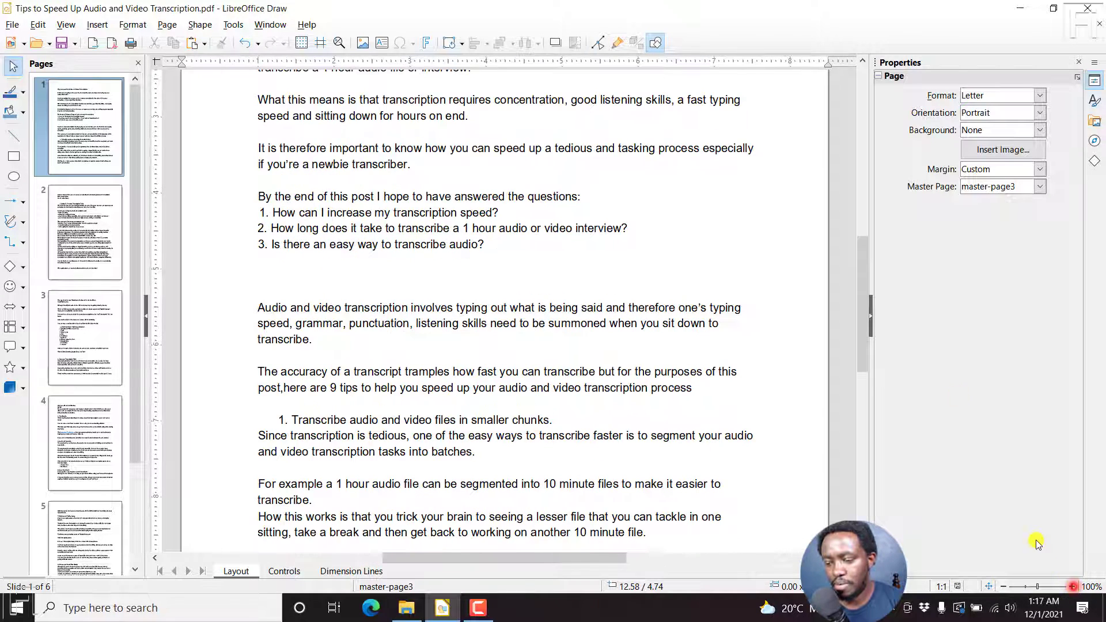
pyautogui.moveTo(864, 316); pyautogui.dragTo(857, 254)
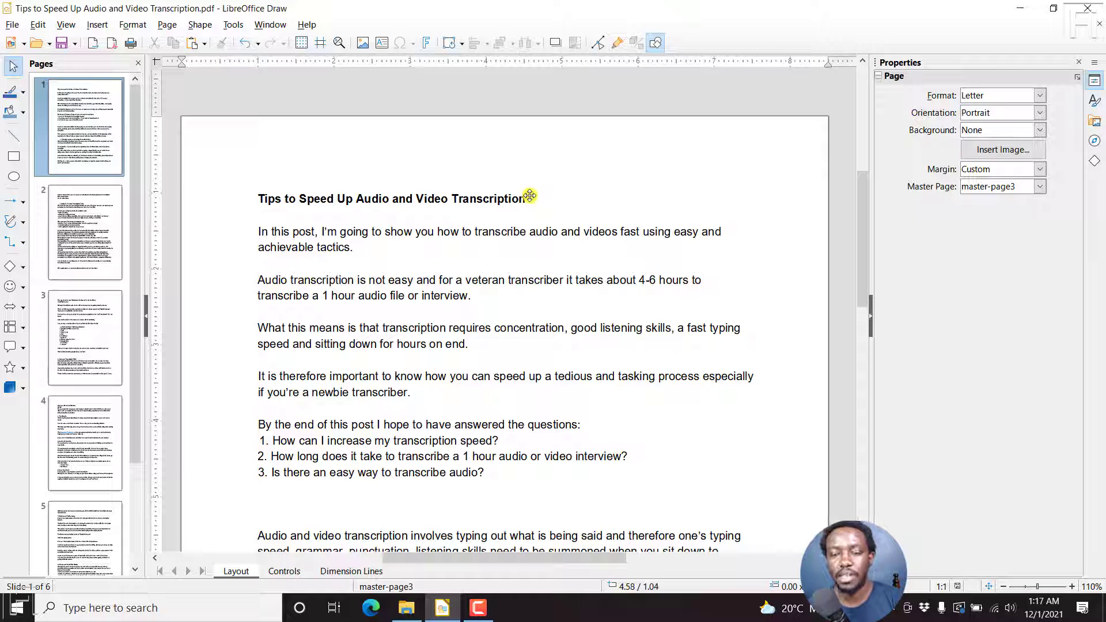
# Step: Pick the rectangle redaction tool from Tools > Redact > Rectangle
pyautogui.click(228, 25)
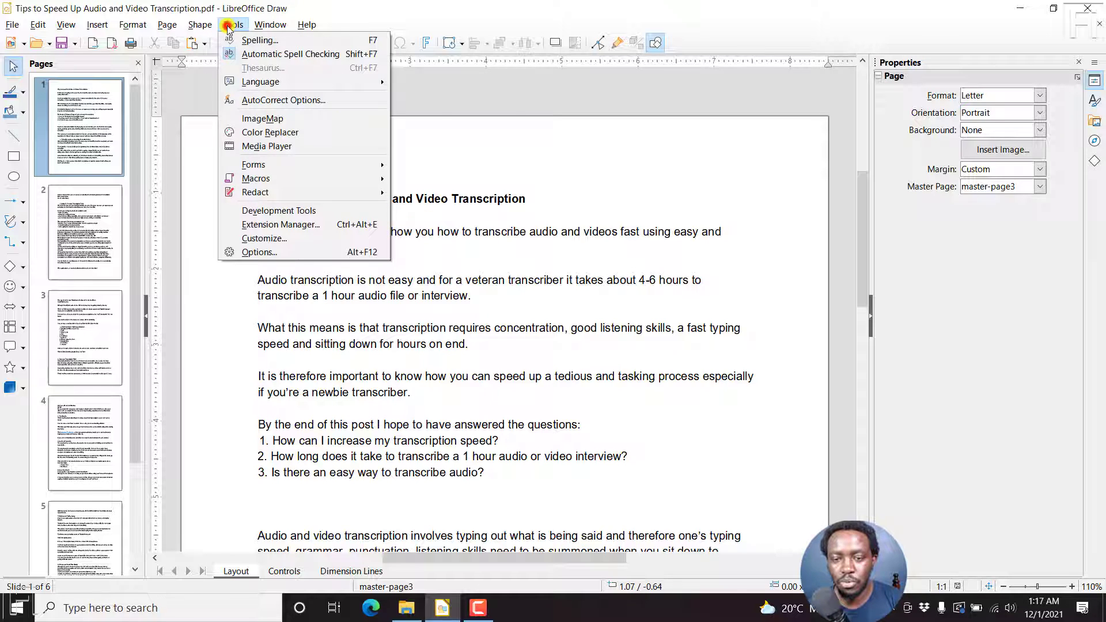
pyautogui.moveTo(265, 193)
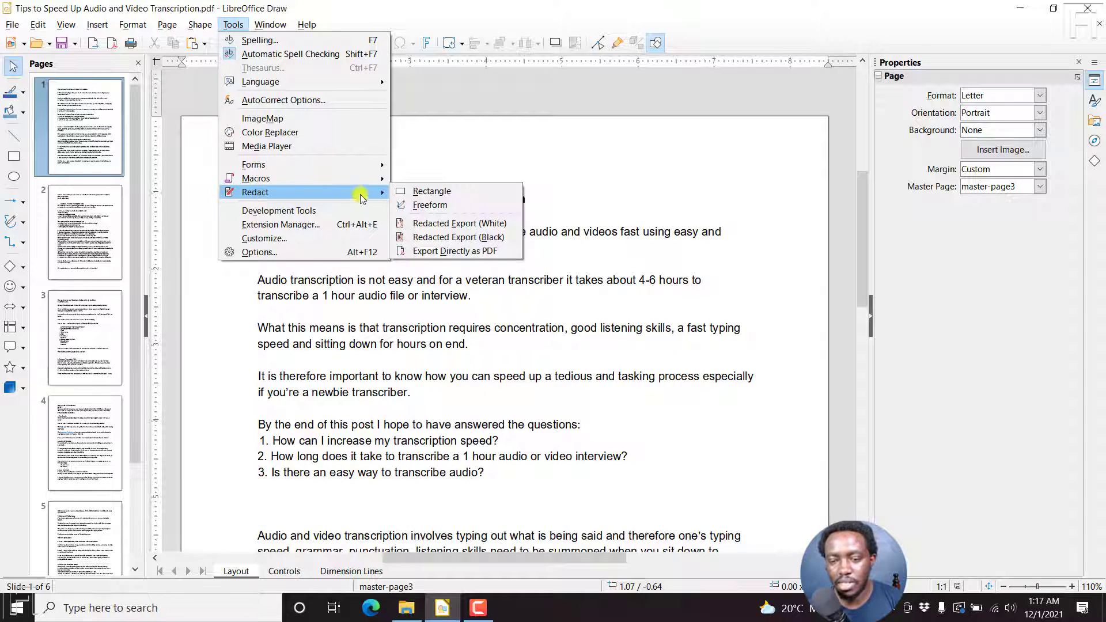
pyautogui.click(442, 193)
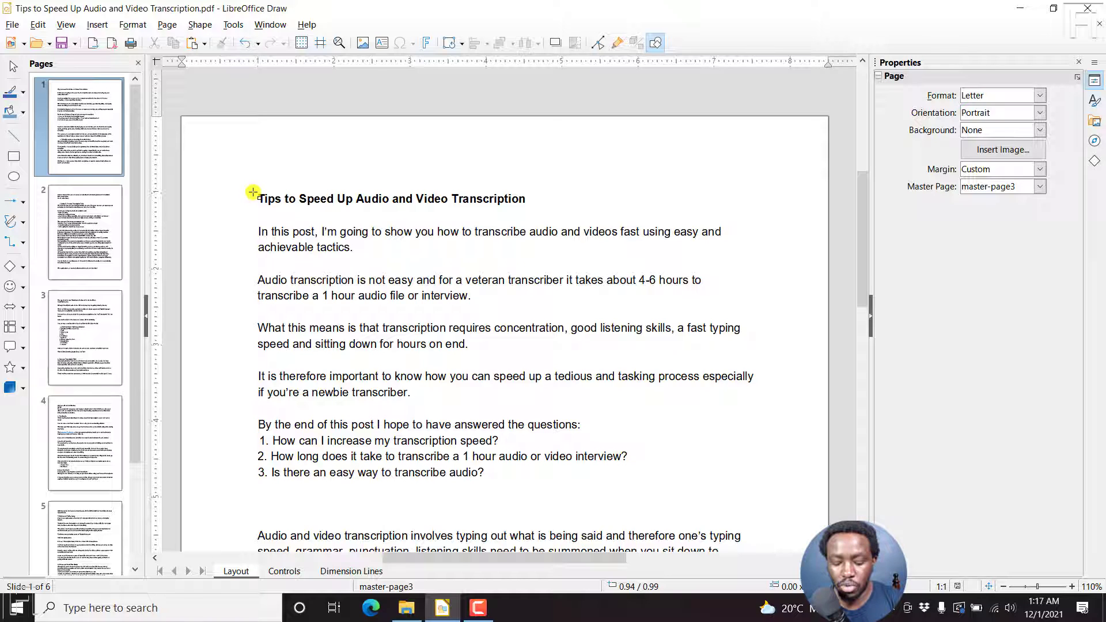
# Step: Draw a 3.62" × 0.25" redaction rectangle over the title, nudged up to 0.96"
pyautogui.moveTo(253, 192); pyautogui.dragTo(530, 208)
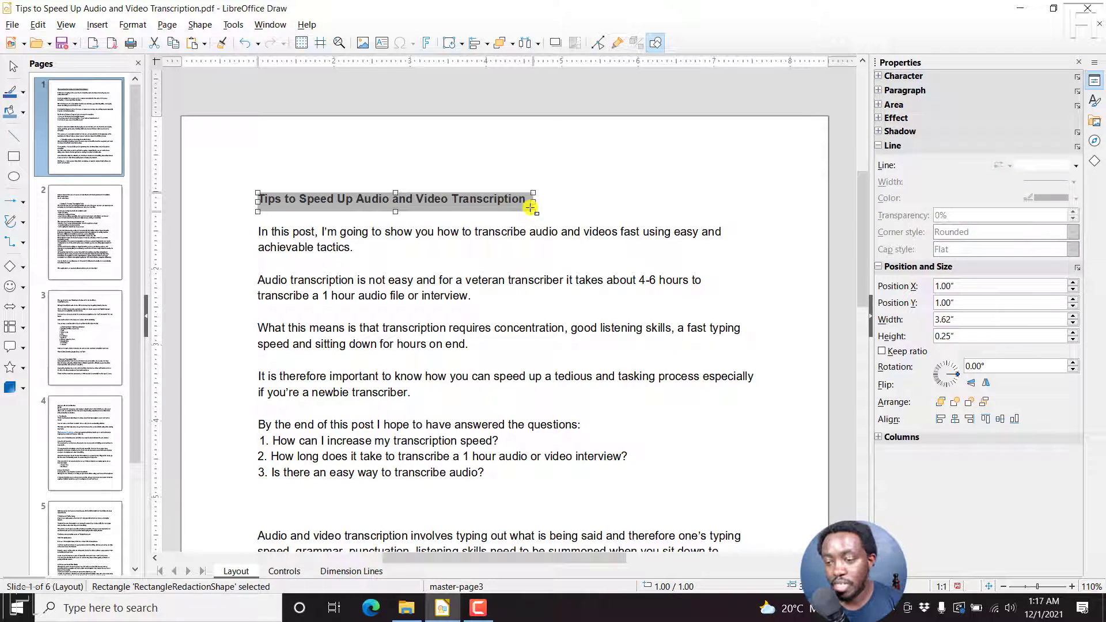
pyautogui.click(390, 202)
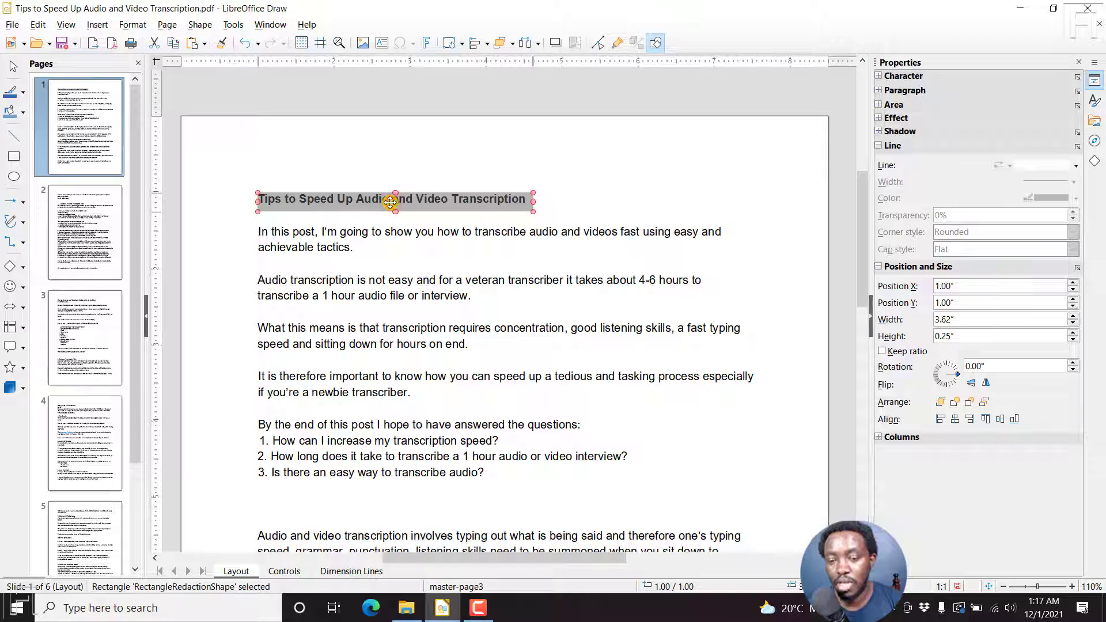
pyautogui.press('Up')
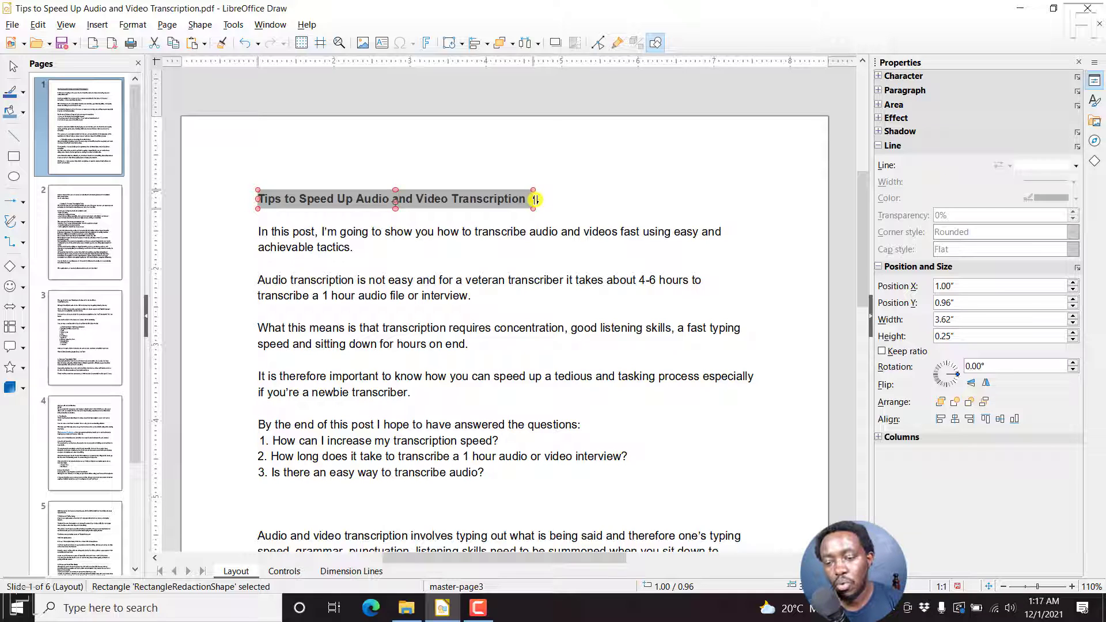
pyautogui.click(488, 197)
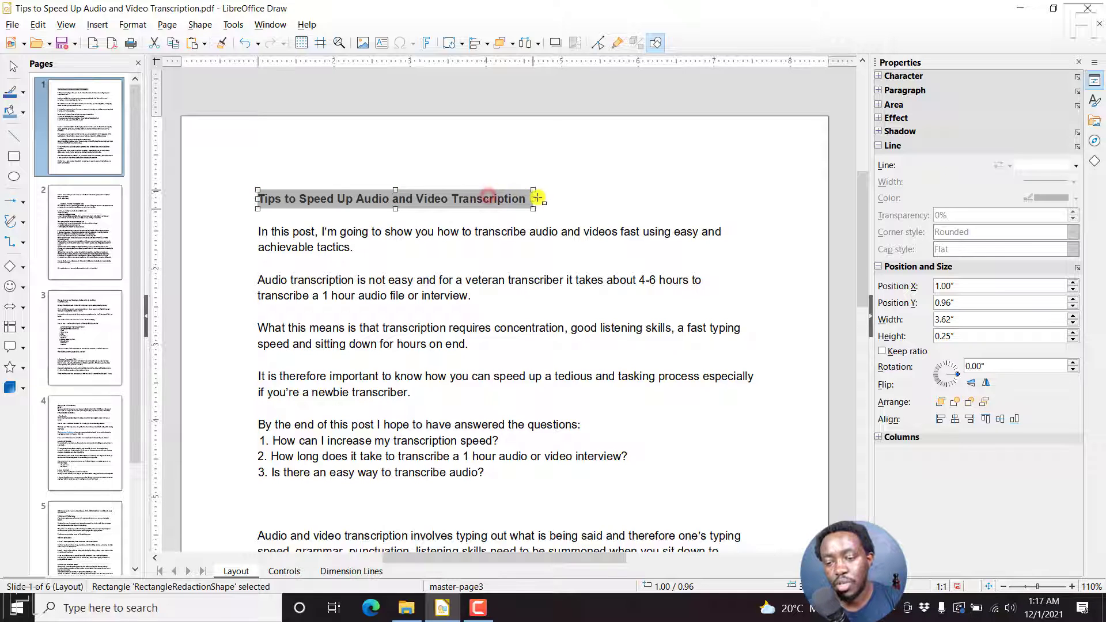
pyautogui.moveTo(533, 197)
pyautogui.mouseDown()
pyautogui.moveTo(511, 198)
pyautogui.moveTo(534, 199)
pyautogui.mouseUp()
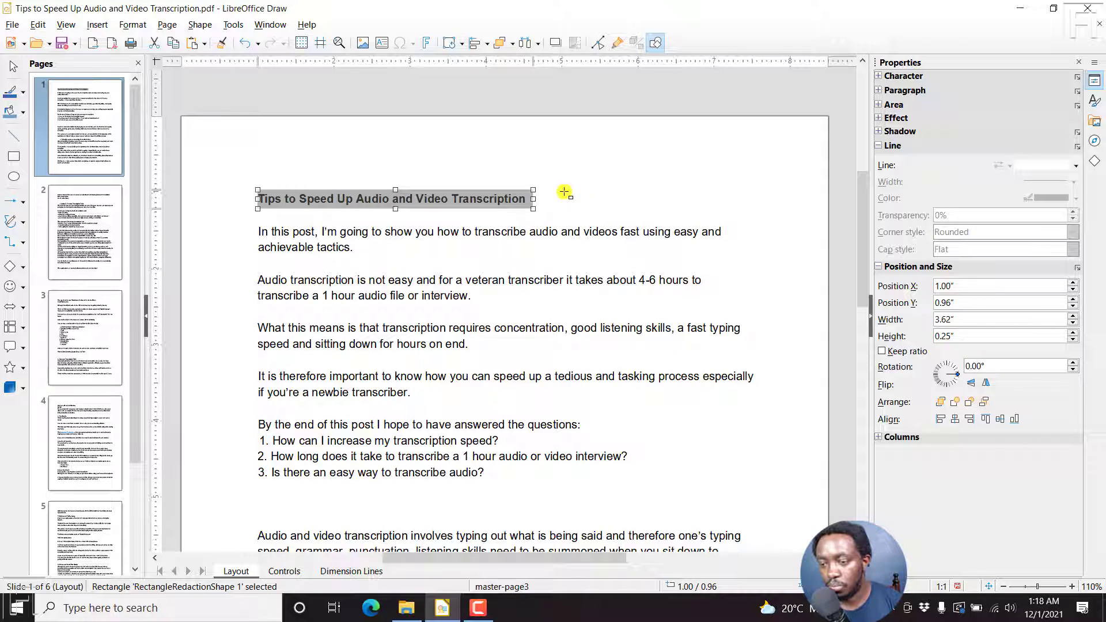
# Step: Try a Sphere pattern fill on the title's redaction rectangle
pyautogui.click(405, 196)
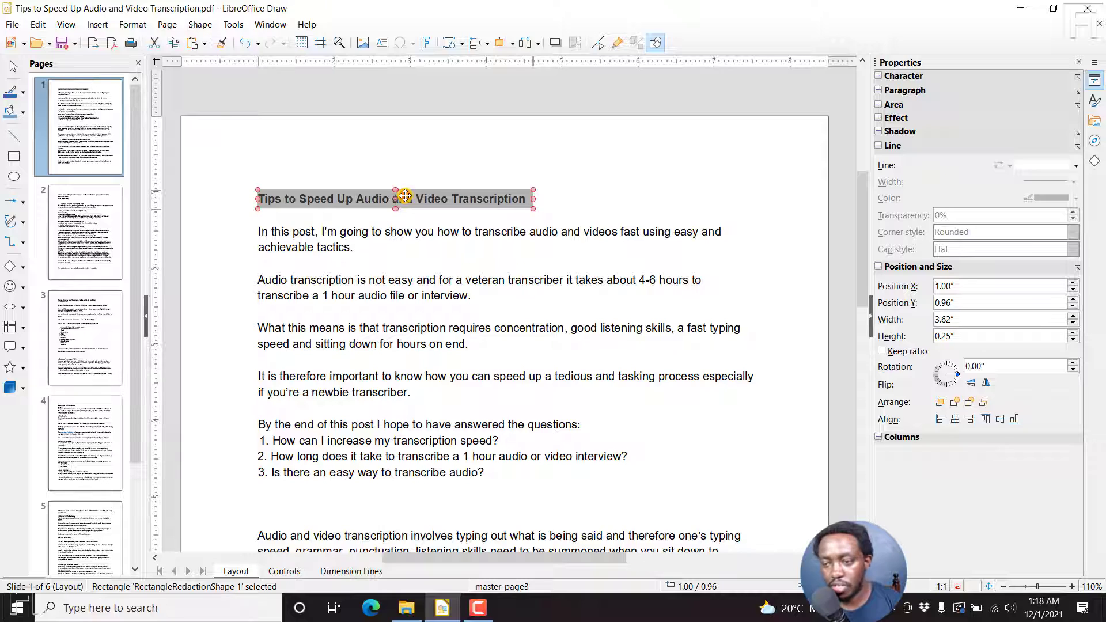
pyautogui.click(880, 105)
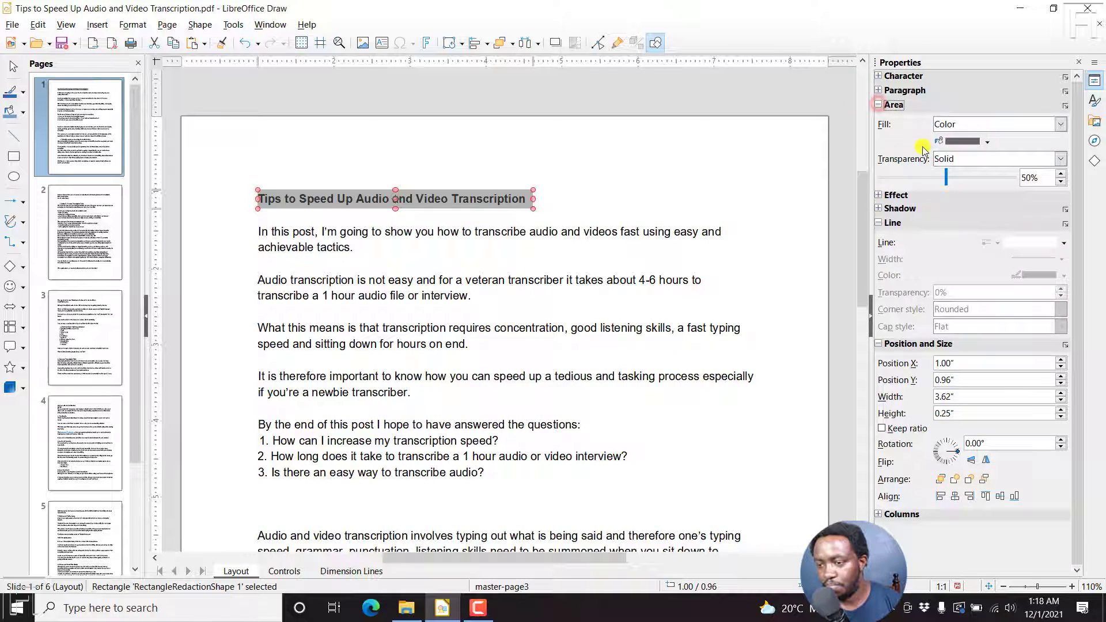
pyautogui.click(1061, 124)
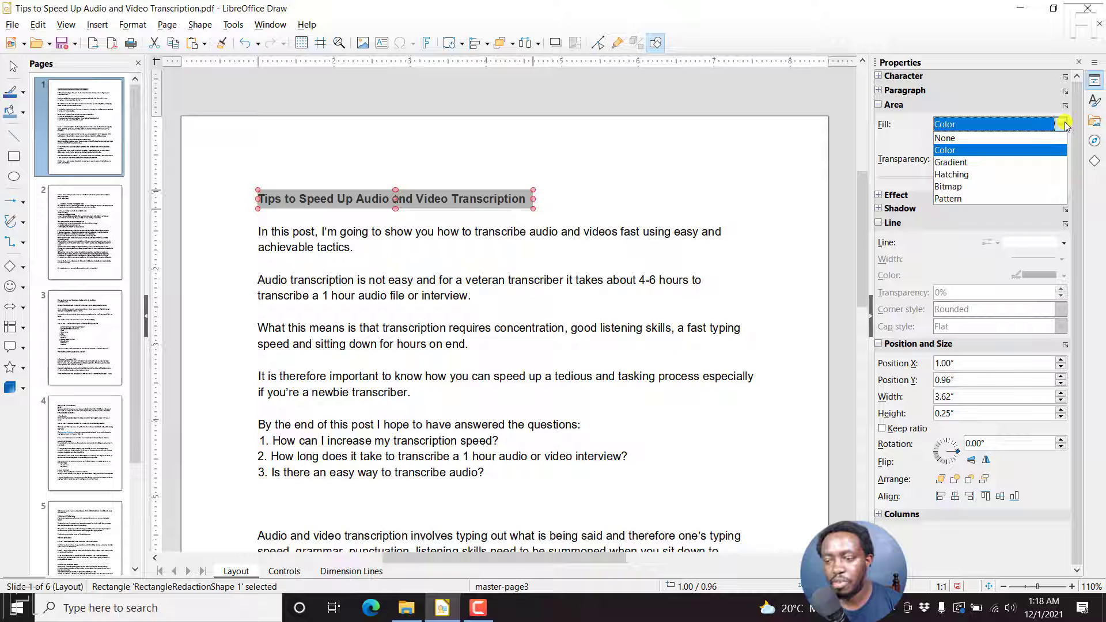
pyautogui.click(959, 200)
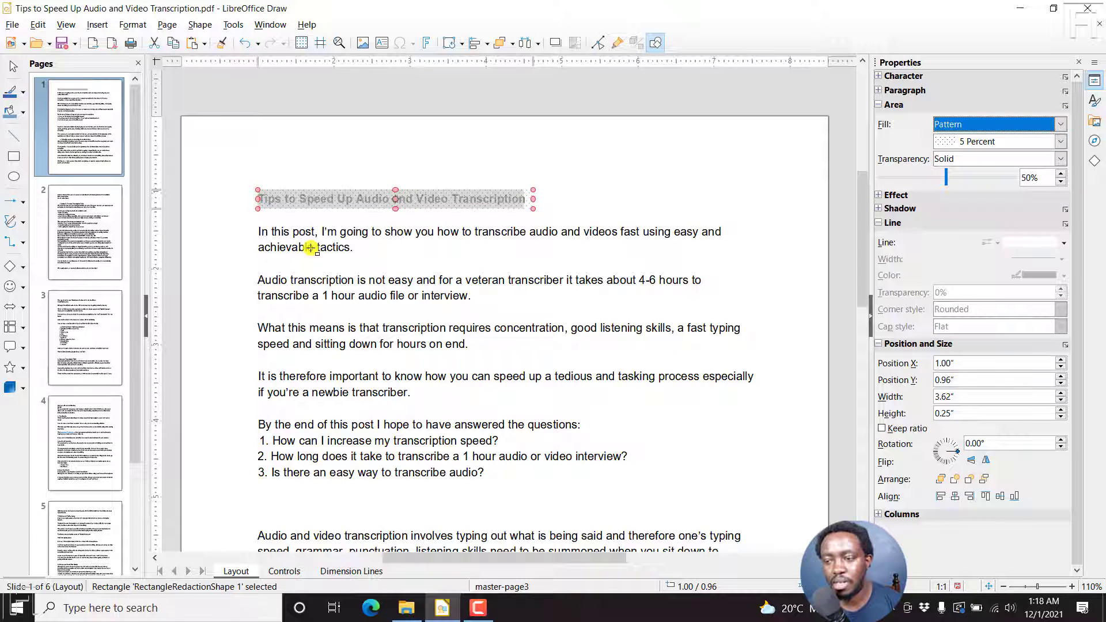
pyautogui.click(1063, 140)
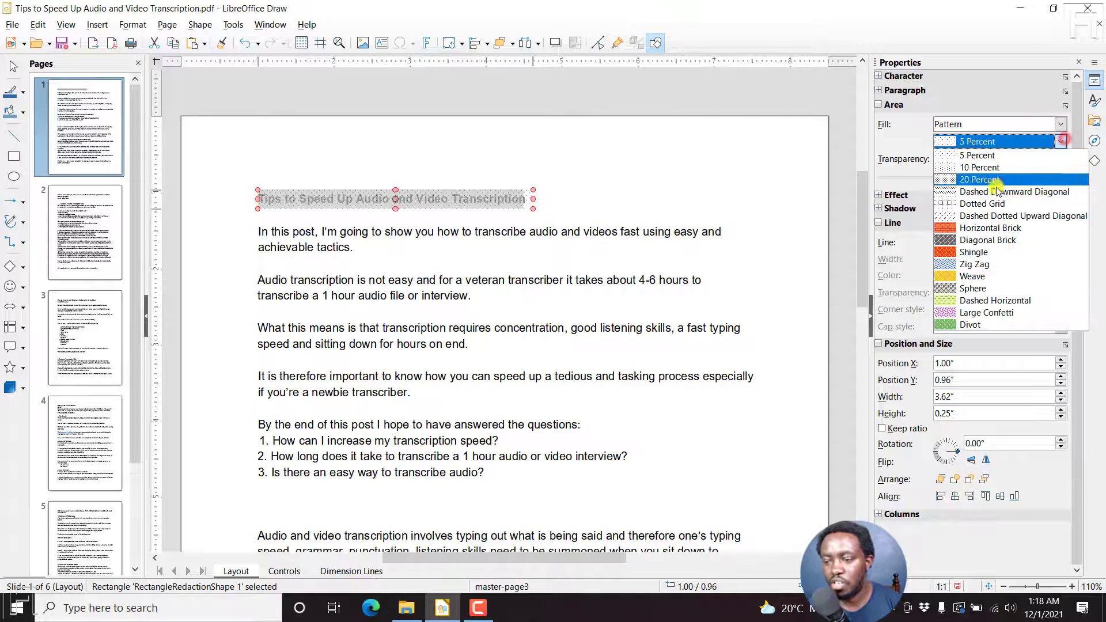
pyautogui.click(985, 288)
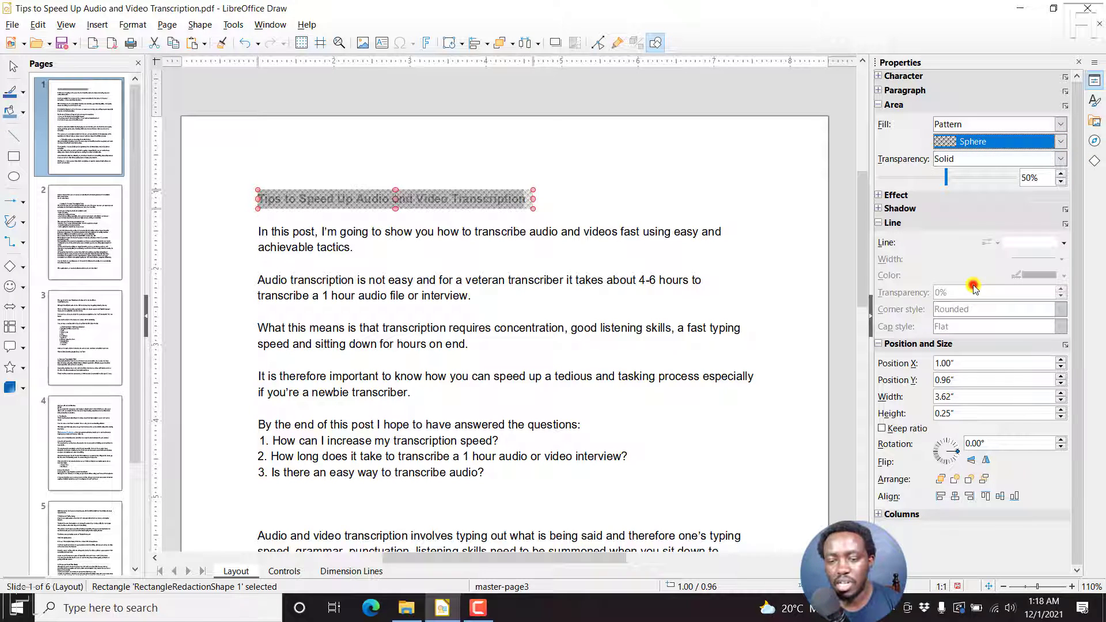
pyautogui.click(1062, 141)
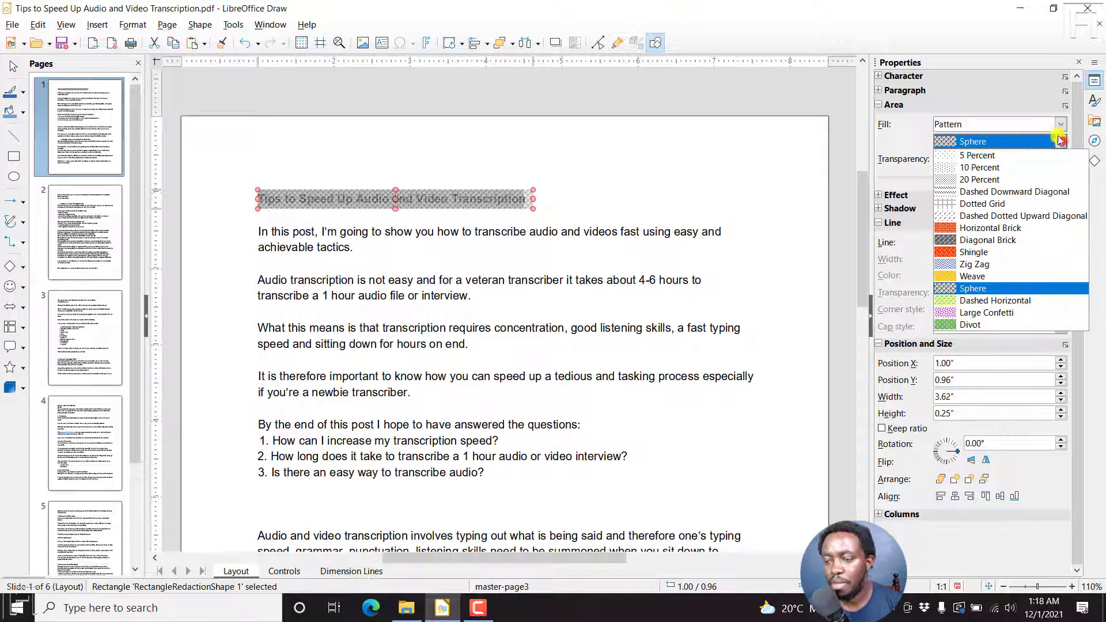
pyautogui.click(1062, 124)
# Step: Switch the rectangle's fill back to Color and choose Black
pyautogui.click(1064, 124)
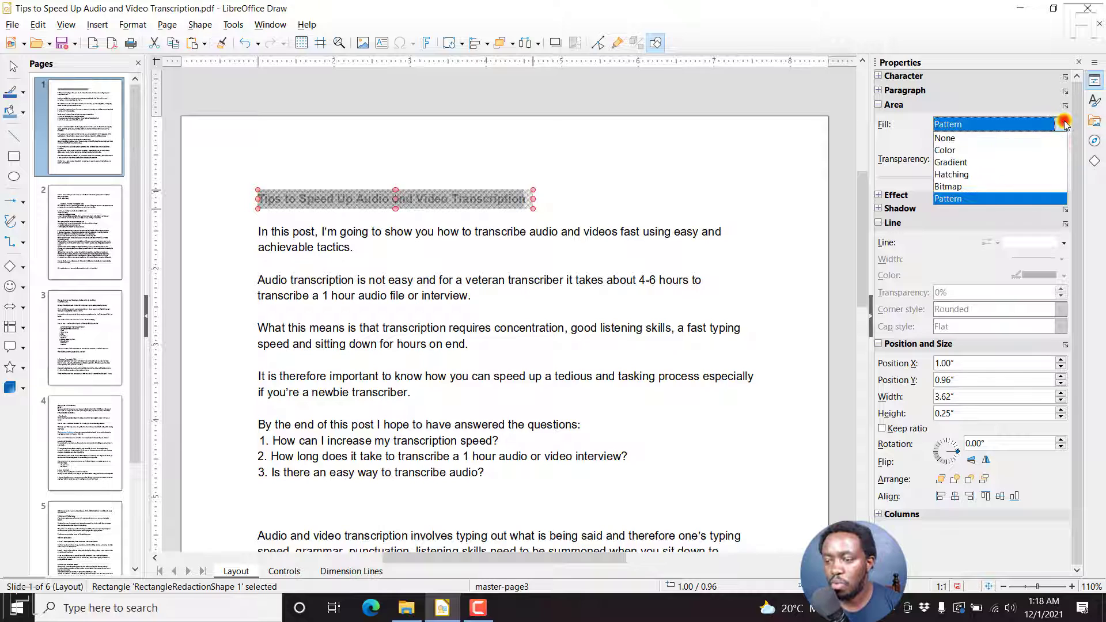
pyautogui.click(953, 151)
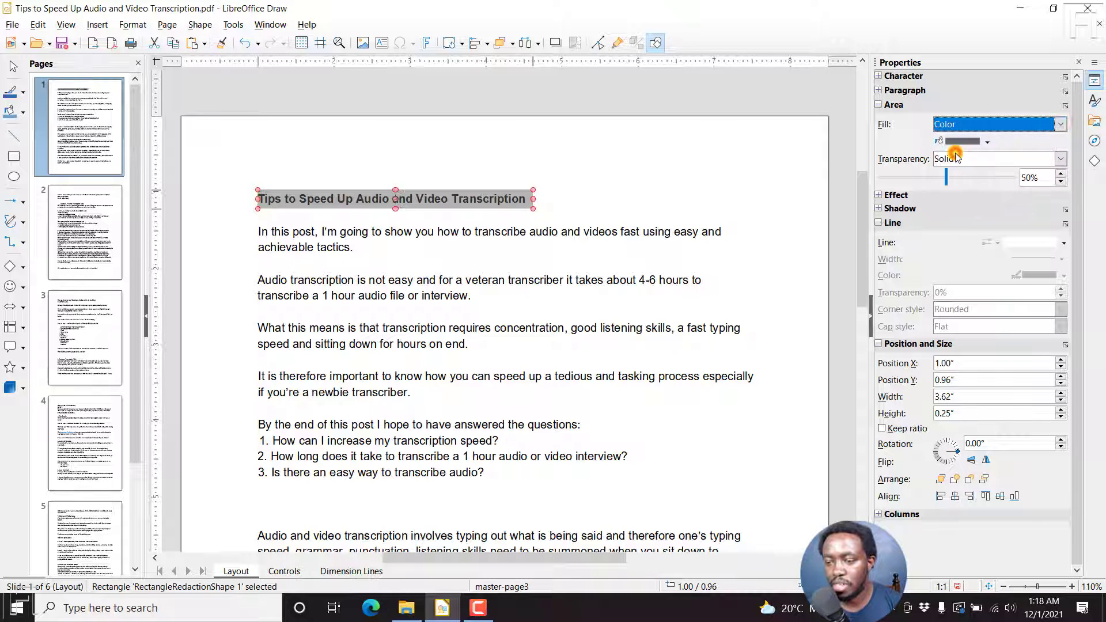
pyautogui.click(987, 142)
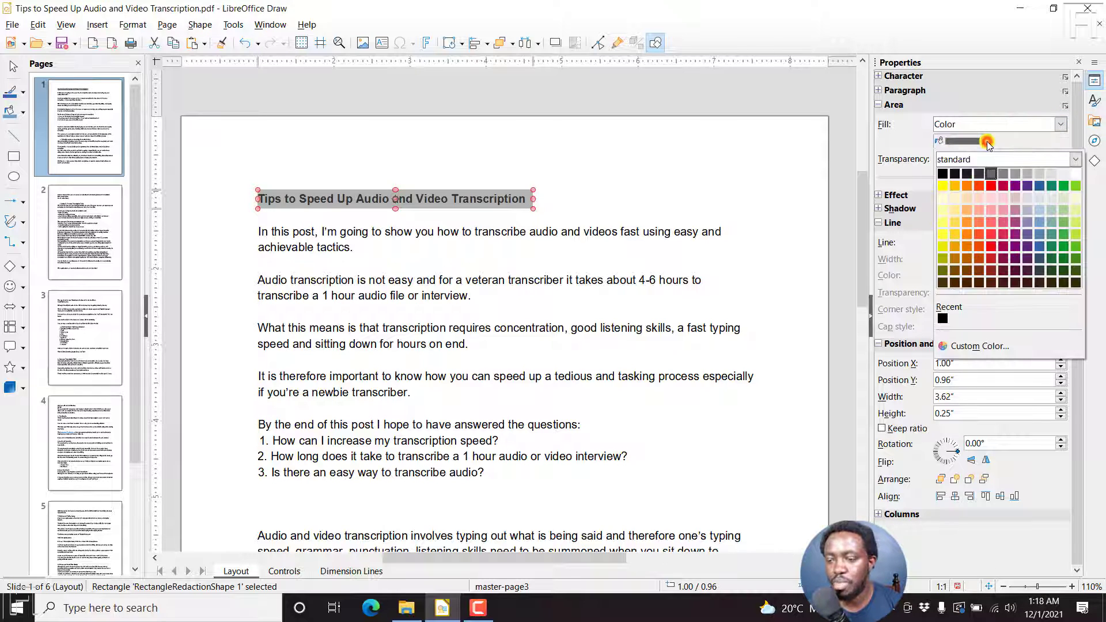
pyautogui.click(943, 174)
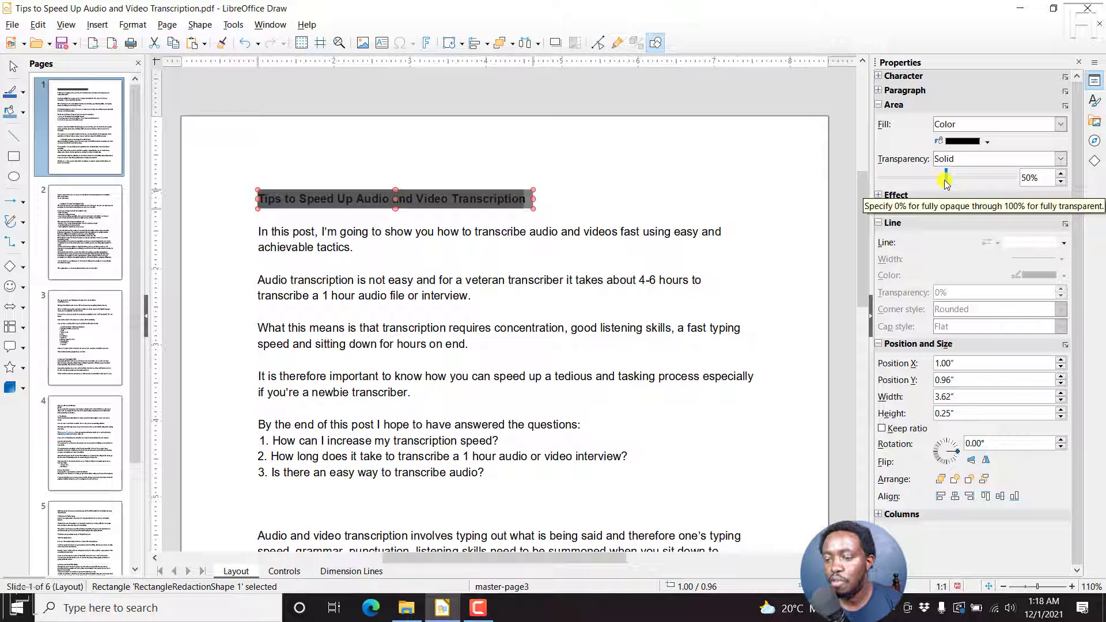
# Step: Set the black rectangle's transparency to 0%, then deselect it to check the hidden title
pyautogui.moveTo(946, 179); pyautogui.dragTo(1032, 178)
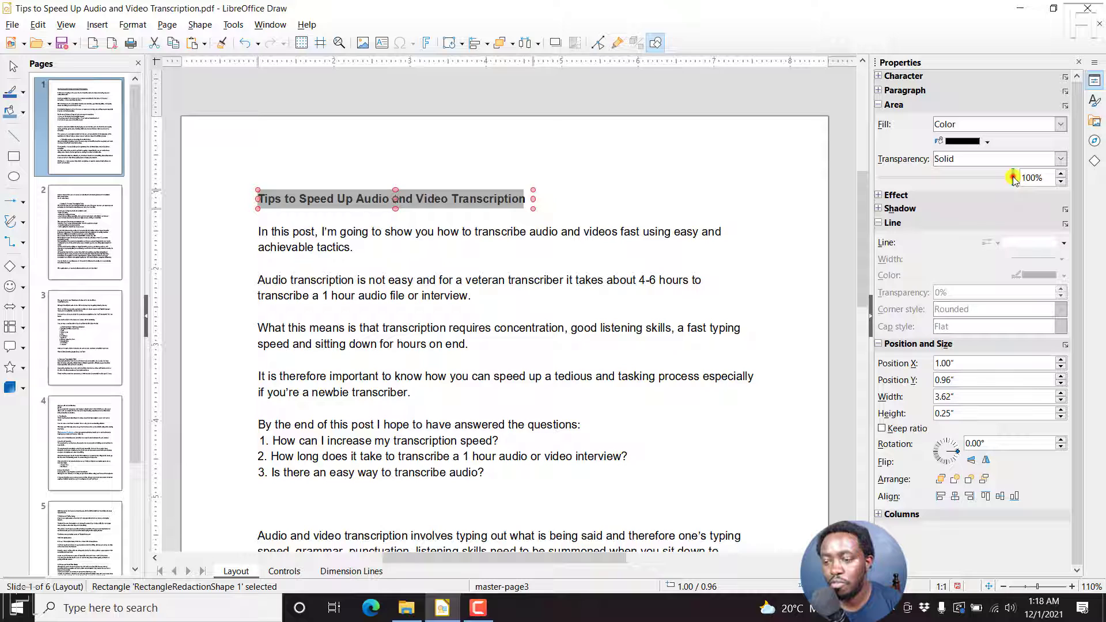
pyautogui.moveTo(1014, 180); pyautogui.dragTo(826, 183)
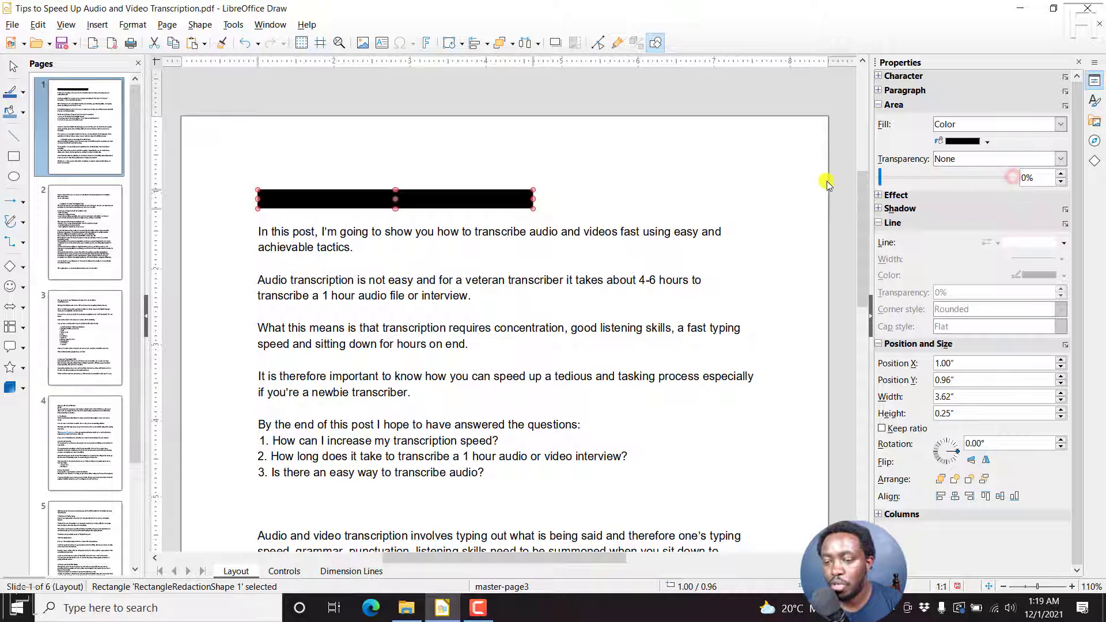
pyautogui.click(771, 193)
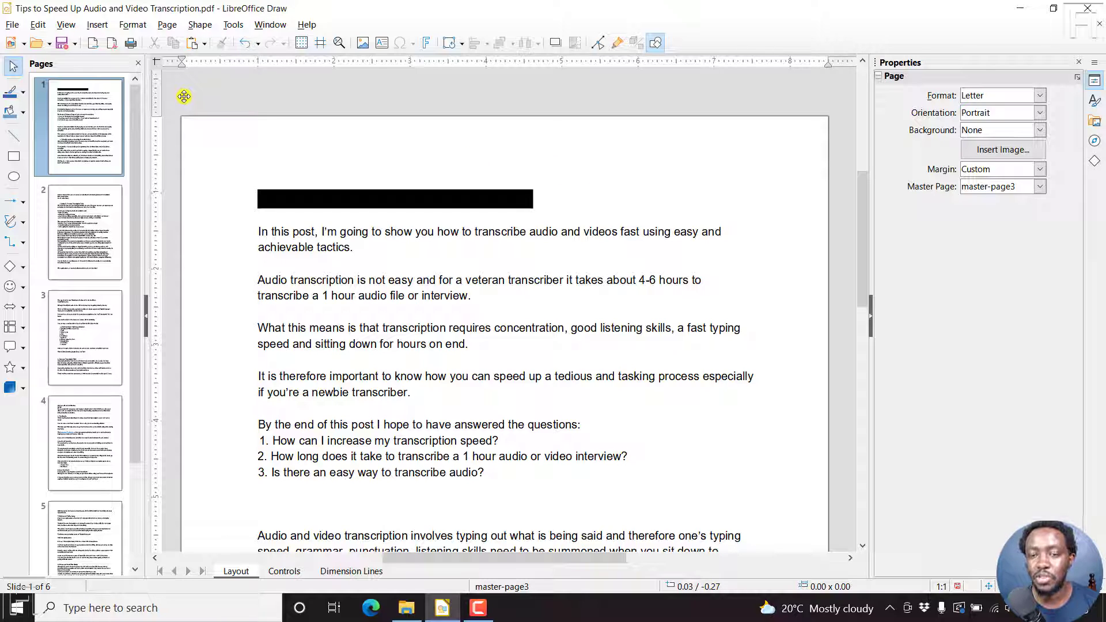
# Step: Export as 'Tips to Speed Up Audio and Video Transcription - Redacted' PDF, then close without saving
pyautogui.click(13, 26)
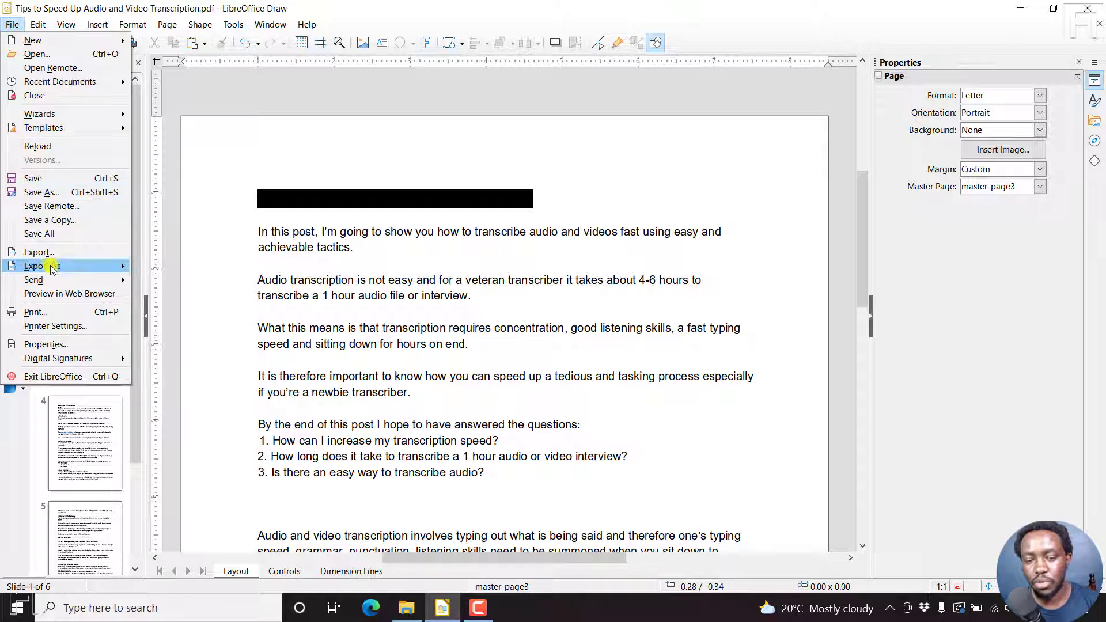
pyautogui.moveTo(52, 266)
pyautogui.click(147, 266)
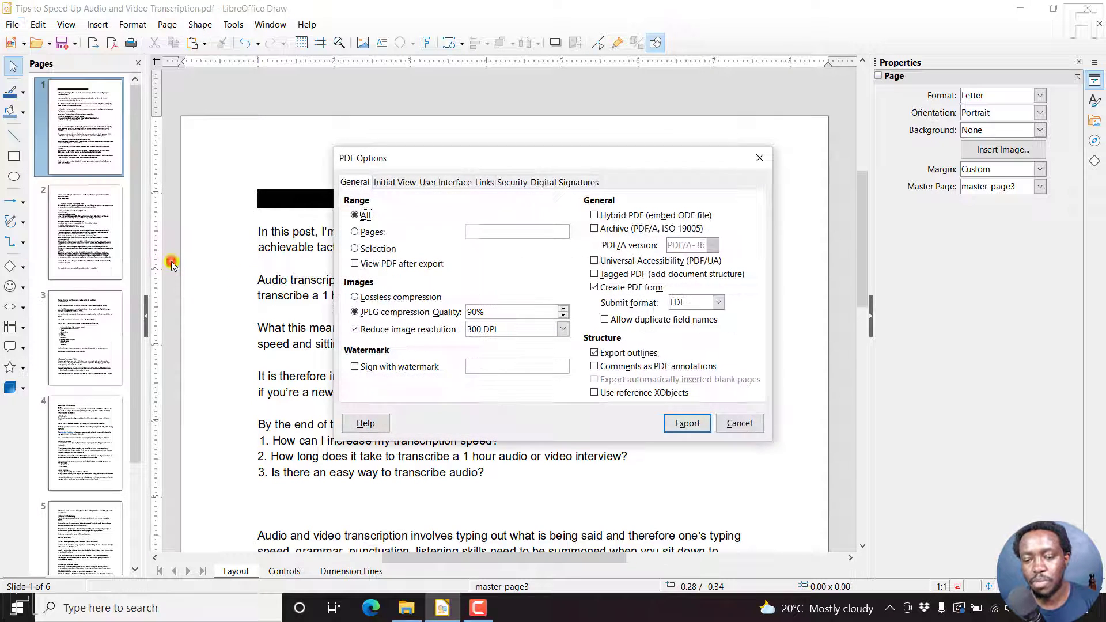
pyautogui.click(686, 423)
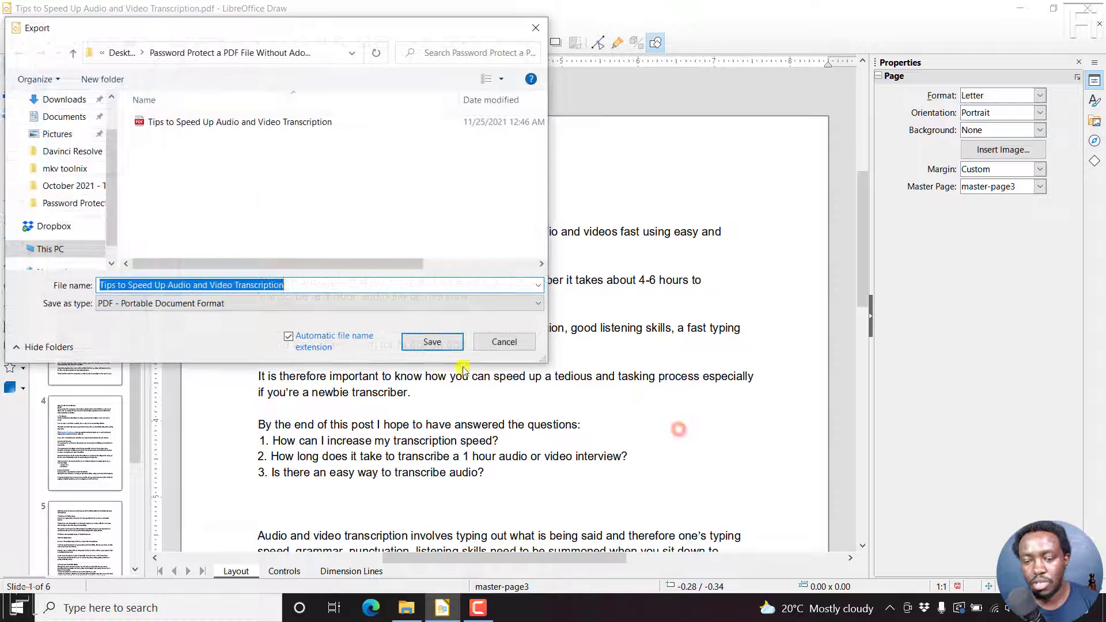
pyautogui.click(318, 287)
pyautogui.write('- Redacted')
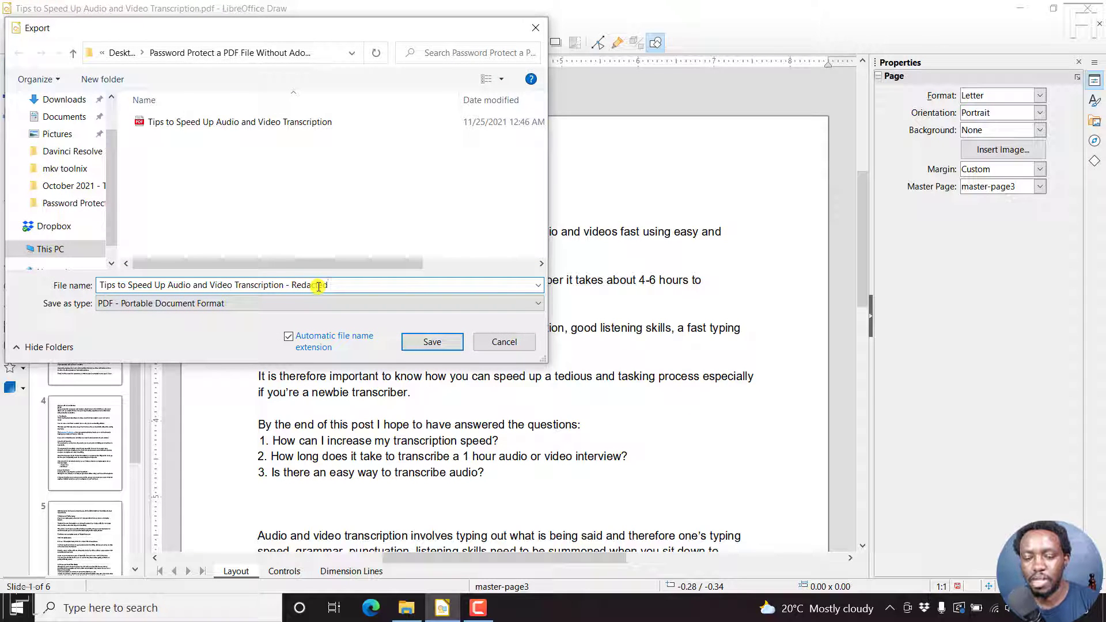
pyautogui.click(447, 346)
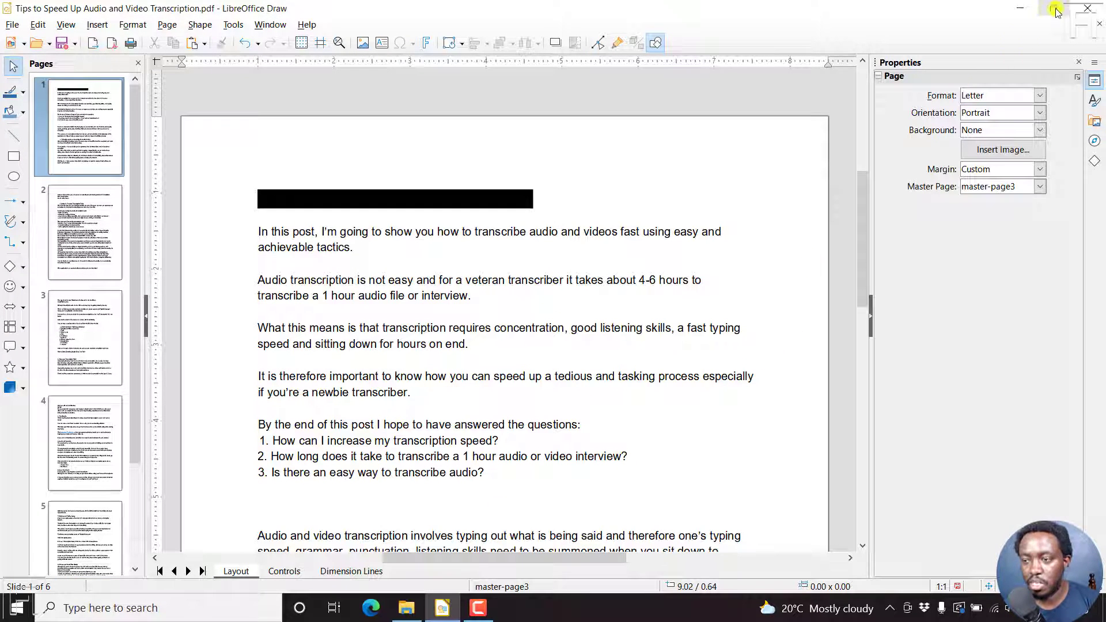
pyautogui.click(1087, 8)
pyautogui.click(628, 332)
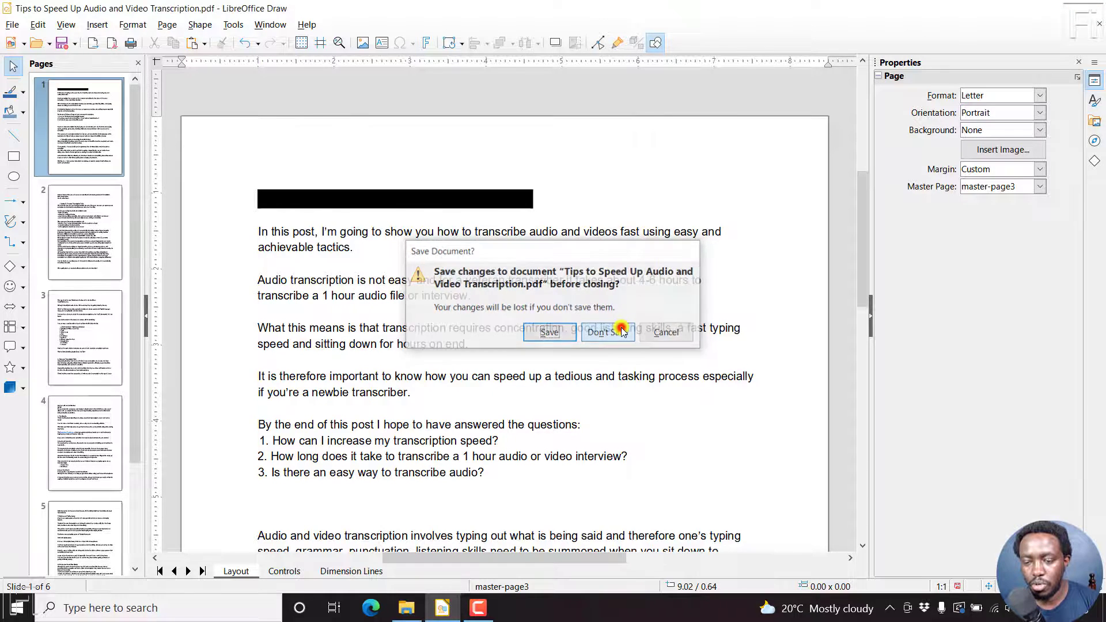
# Step: Open the Redacted PDF in Edge, select text beside the black bar, and close an empty comment
pyautogui.click(628, 402)
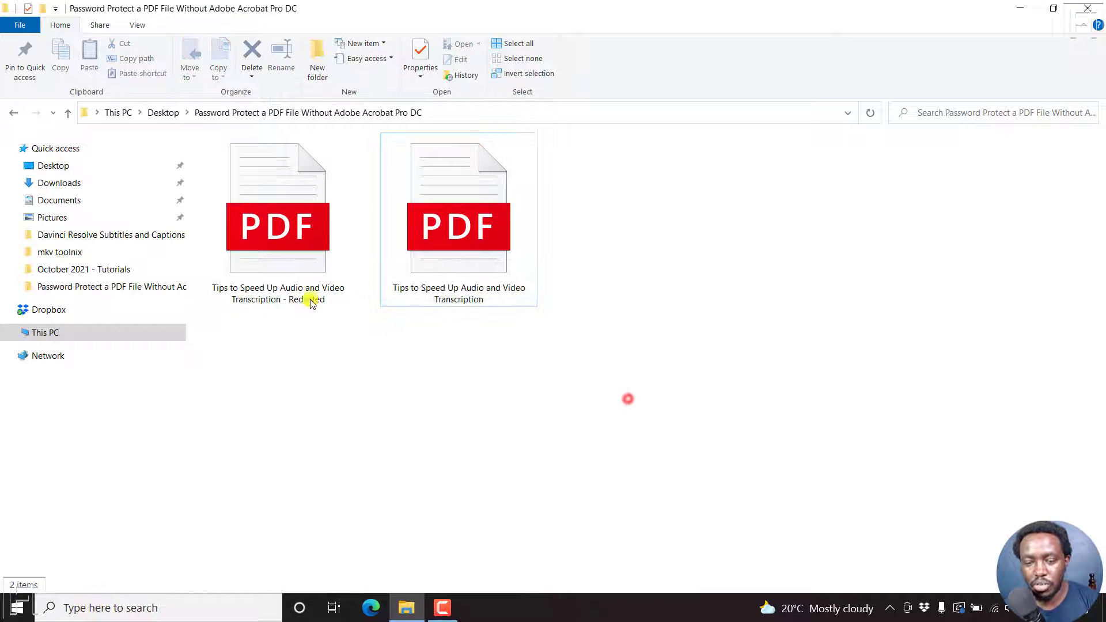
pyautogui.doubleClick(297, 258)
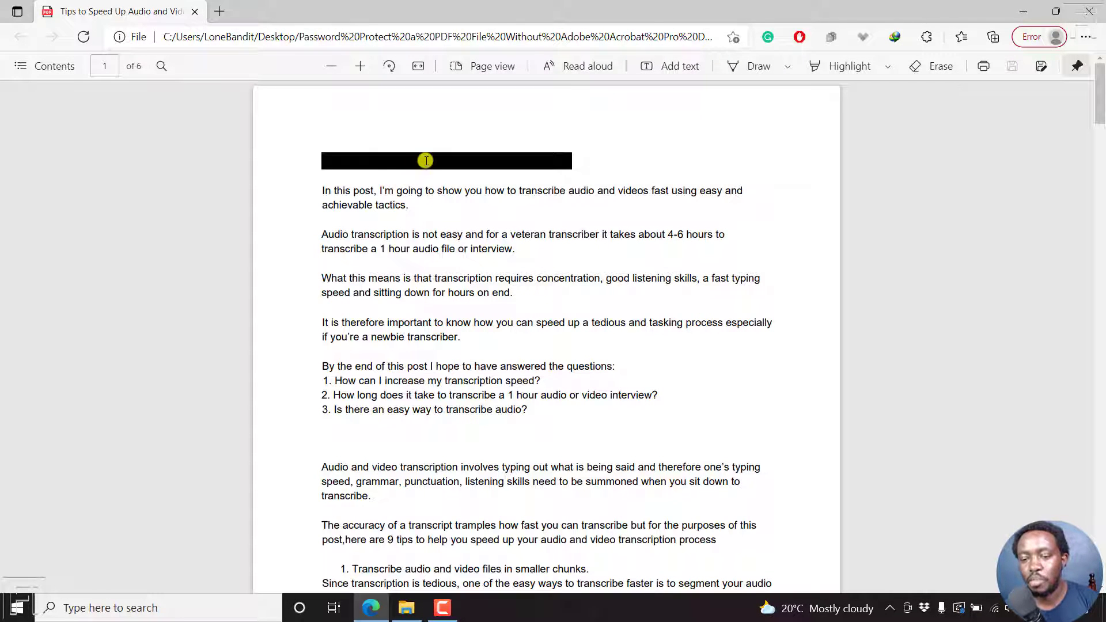
pyautogui.moveTo(426, 160); pyautogui.dragTo(572, 161)
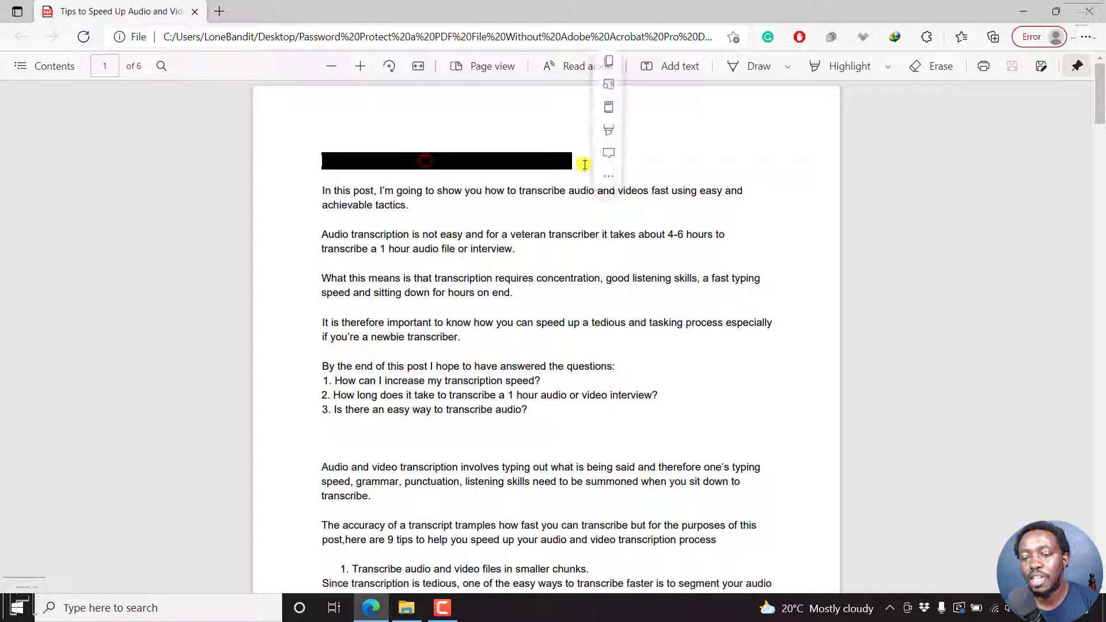
pyautogui.click(605, 155)
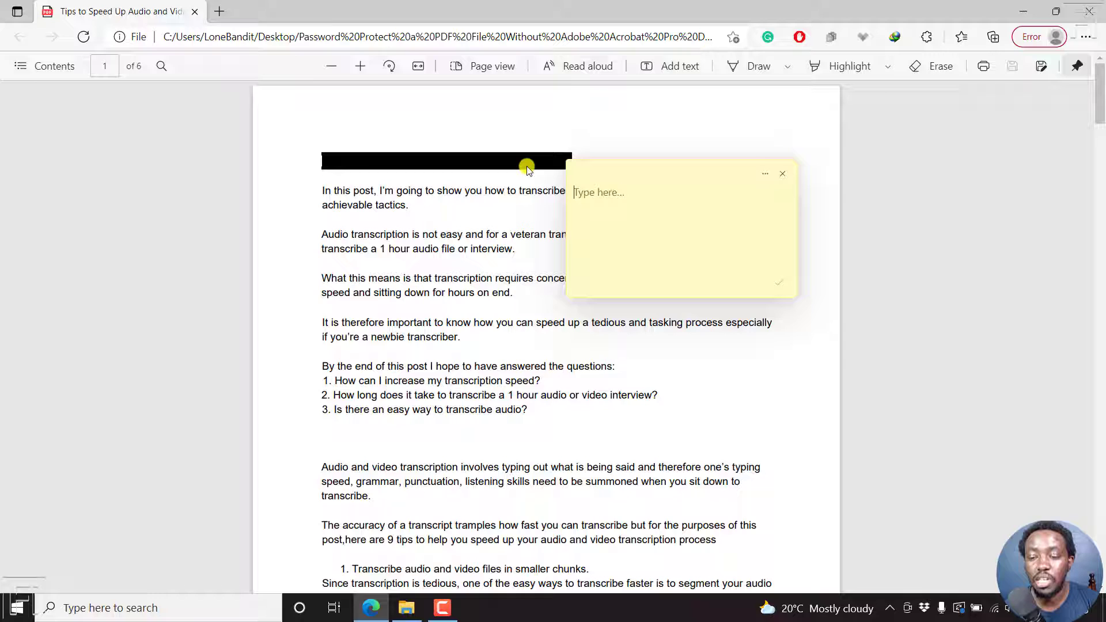
pyautogui.click(782, 174)
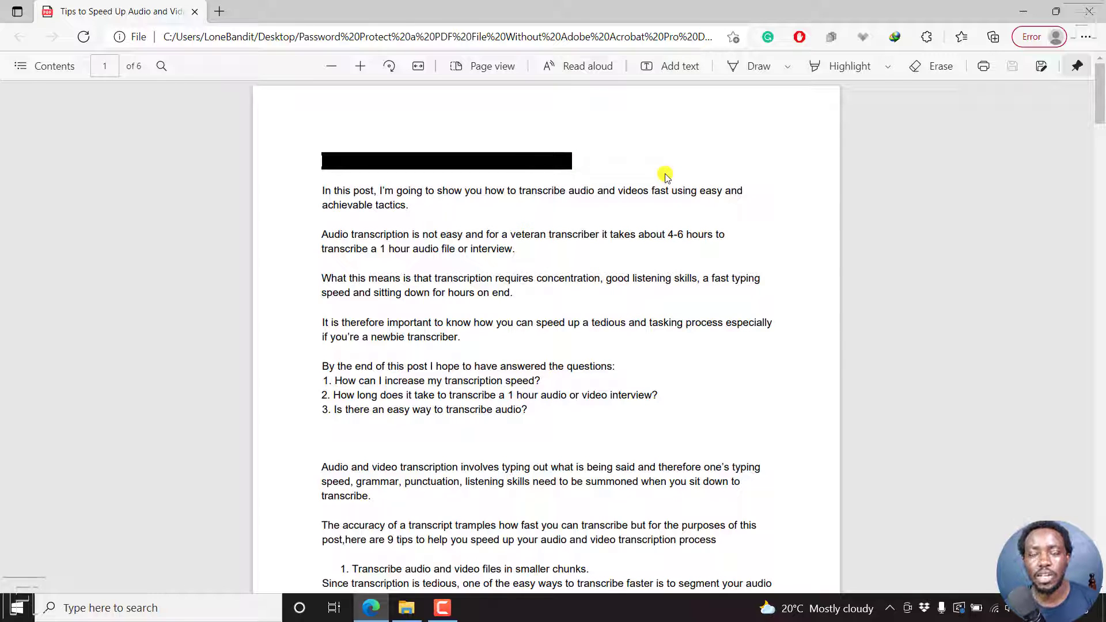